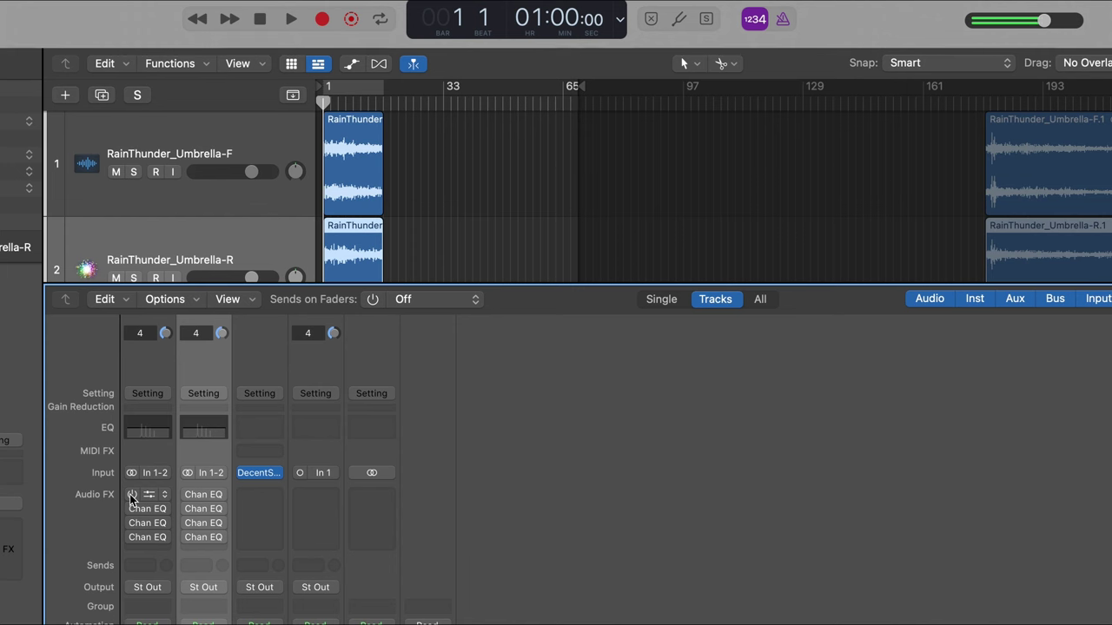
# Play the two RainThunder_Umbrella tracks from the start with their Channel EQs bypassed, and stop playback
pyautogui.press('space')
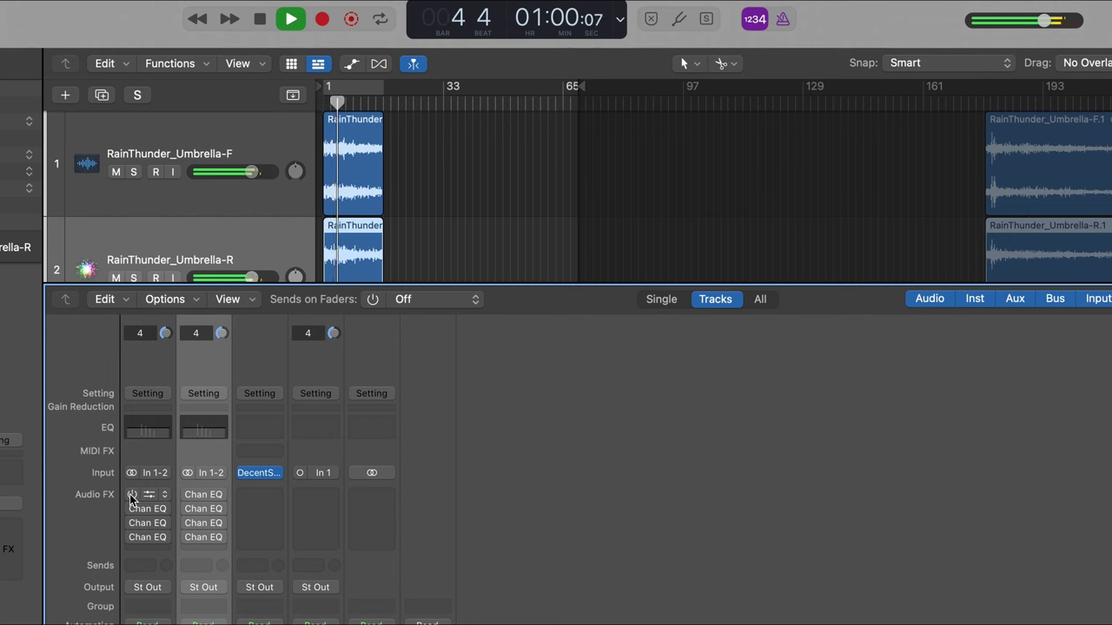
pyautogui.press('space')
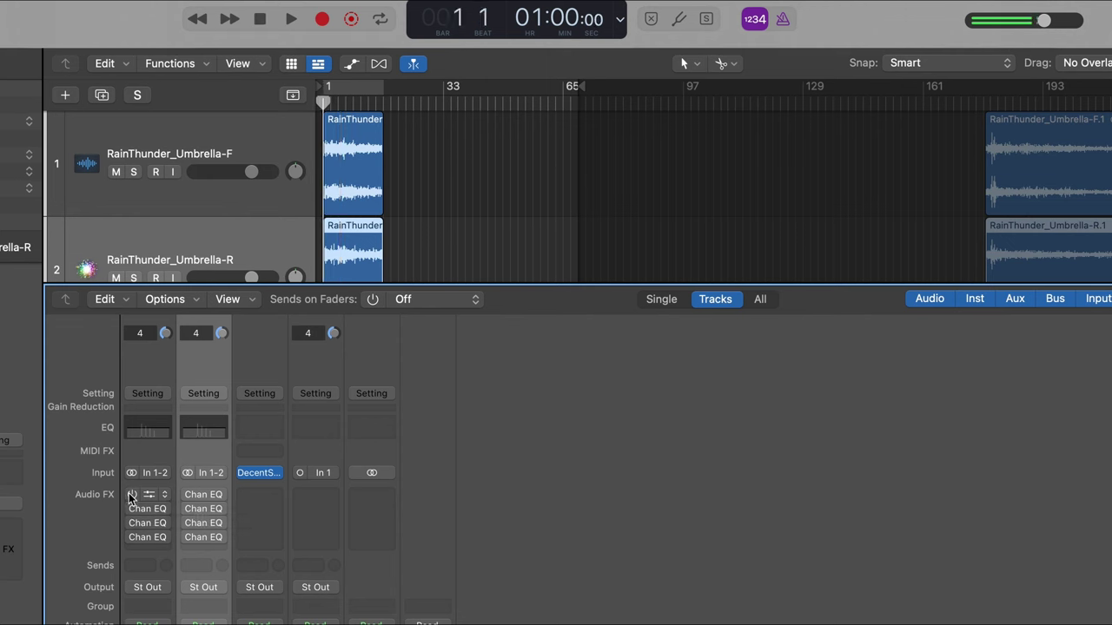
# Enable all four Channel EQs on both the RainThunder_Umbrella-F and RainThunder_Umbrella-R tracks
pyautogui.click(131, 495)
pyautogui.click(188, 495)
pyautogui.click(132, 509)
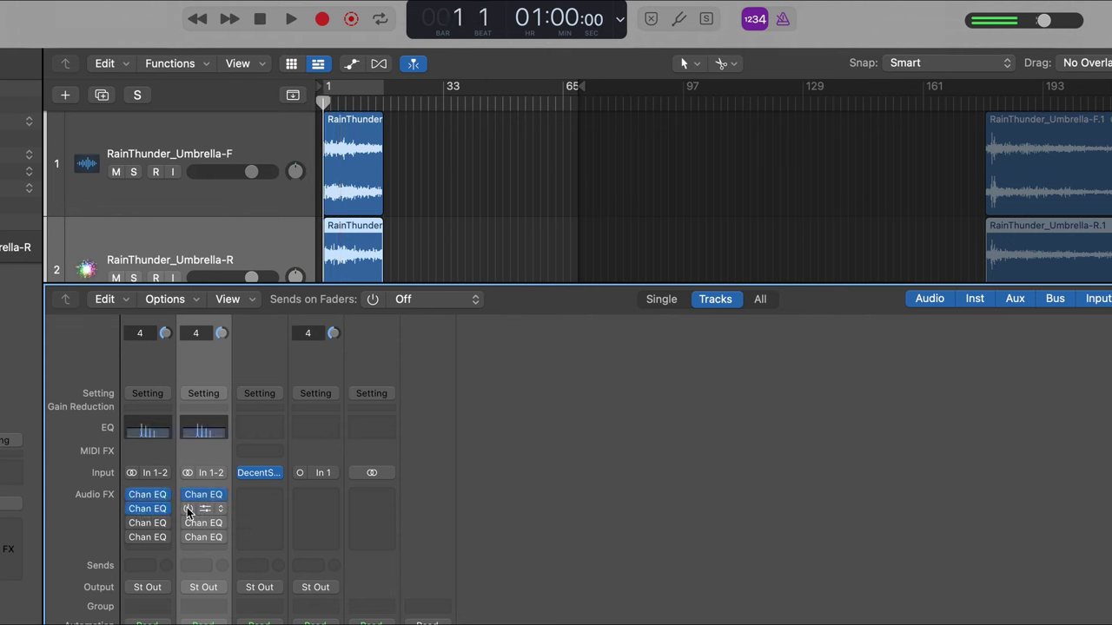
pyautogui.click(188, 508)
pyautogui.click(132, 523)
pyautogui.click(187, 523)
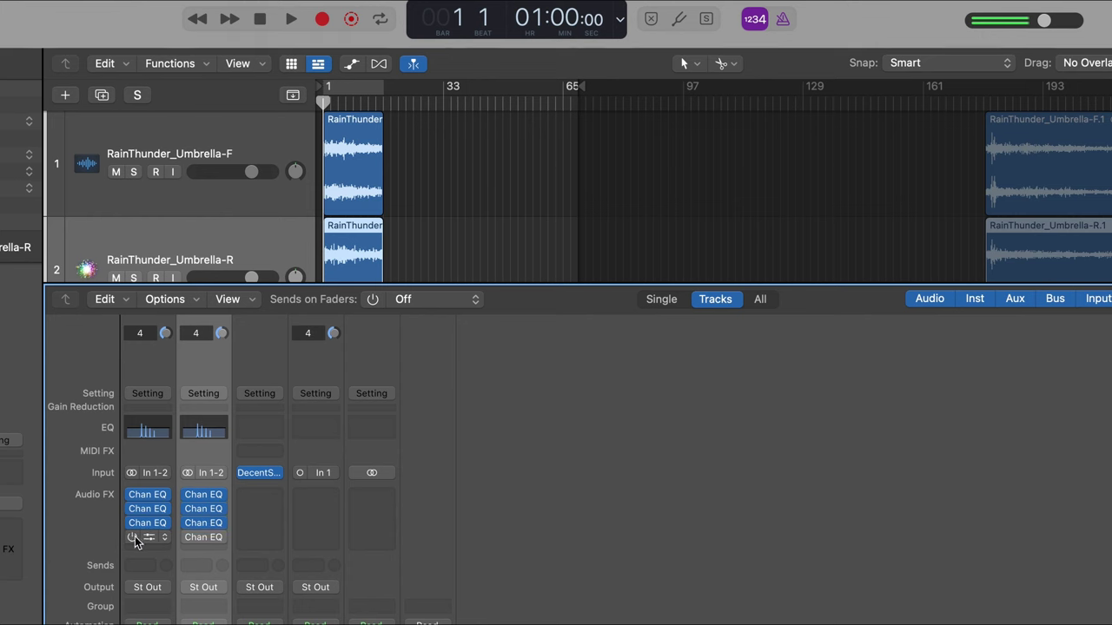
pyautogui.click(132, 537)
pyautogui.click(187, 537)
# Inspect the first Channel EQ's bands on RainThunder_Umbrella-F, and play the tracks with all EQs active
pyautogui.click(149, 496)
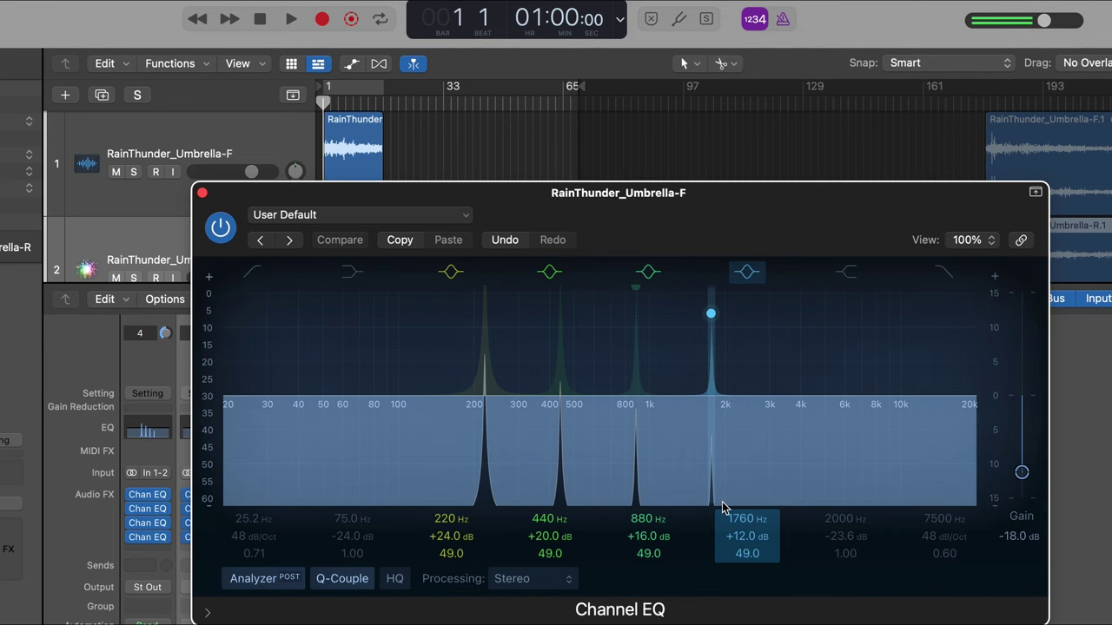
pyautogui.click(203, 193)
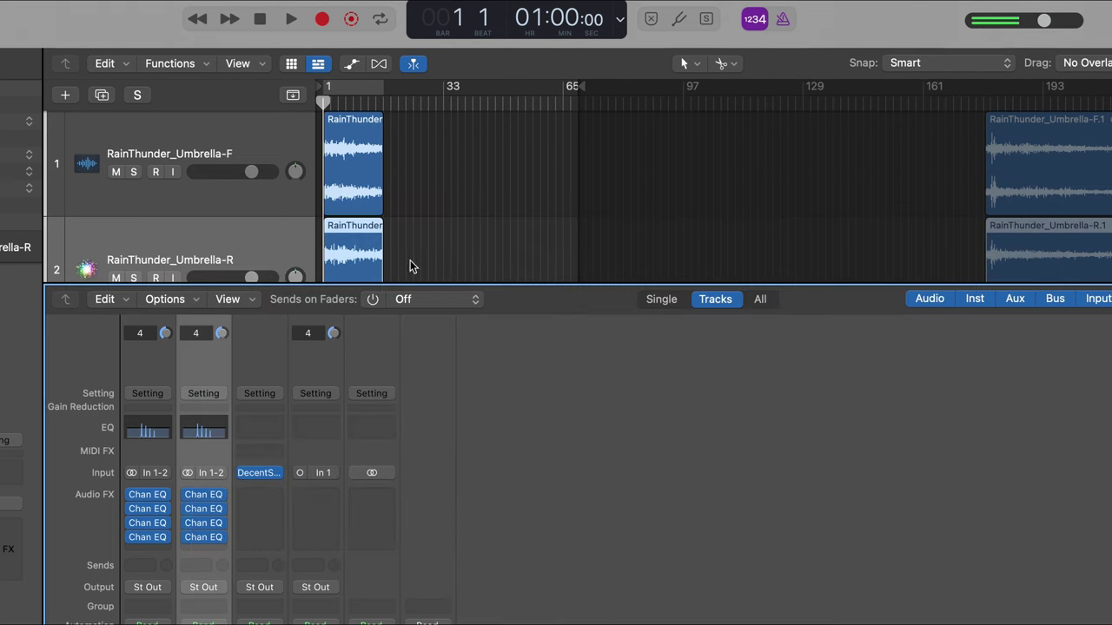
pyautogui.press('space')
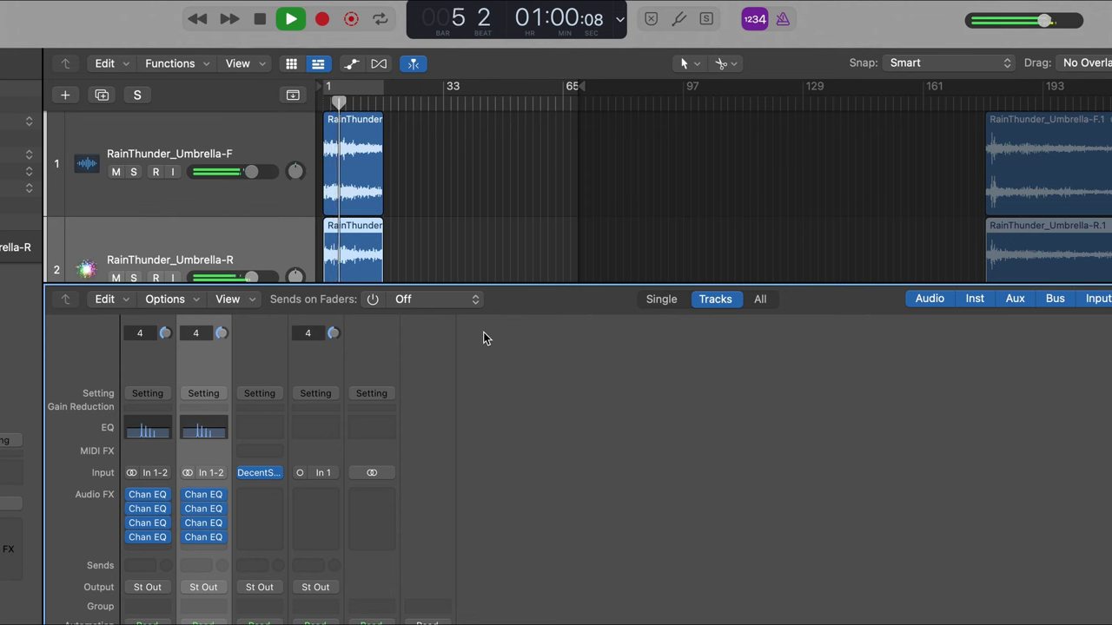
pyautogui.press('space')
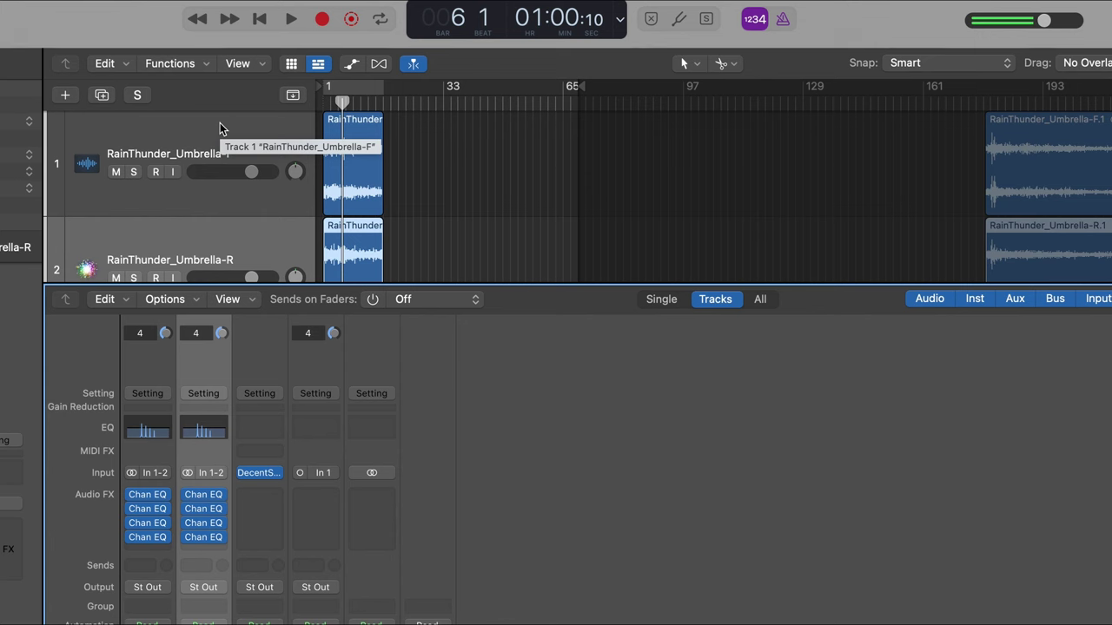
# Open the Raindrops instrument in DecentSampler on the Inst 1 channel and show the keyboard's lower notes
pyautogui.scroll(-1, 270, 521)
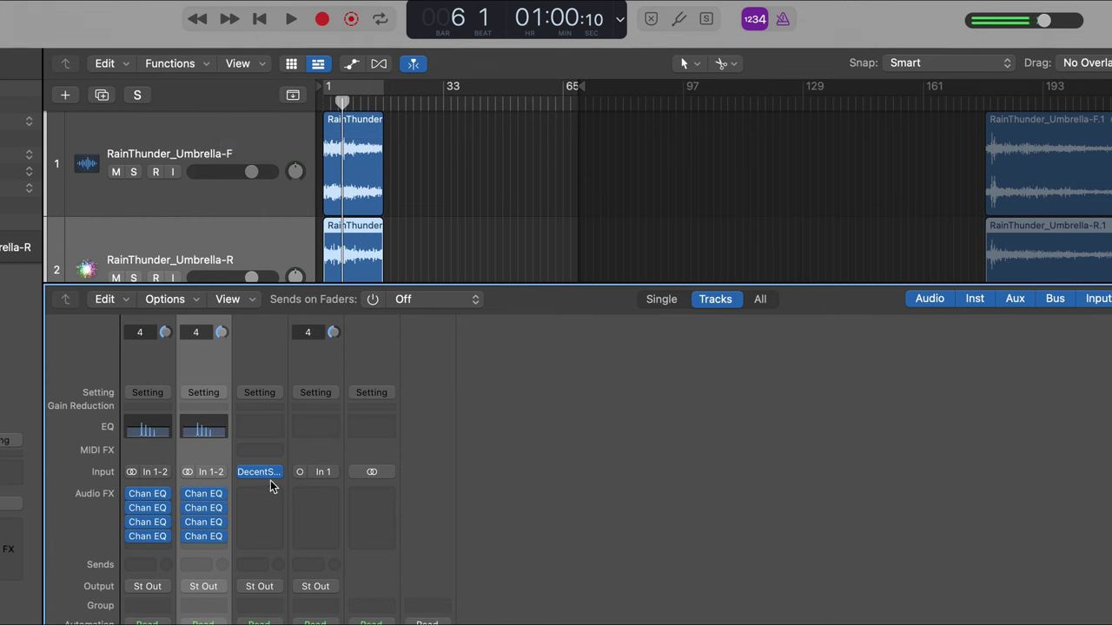
pyautogui.moveTo(261, 471)
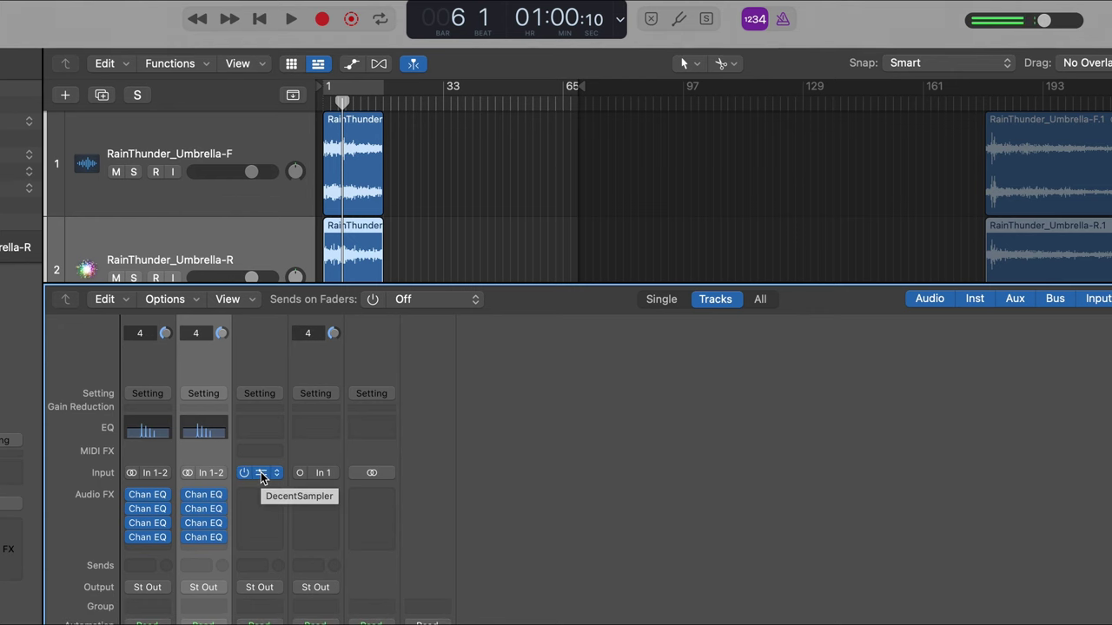
pyautogui.click(260, 472)
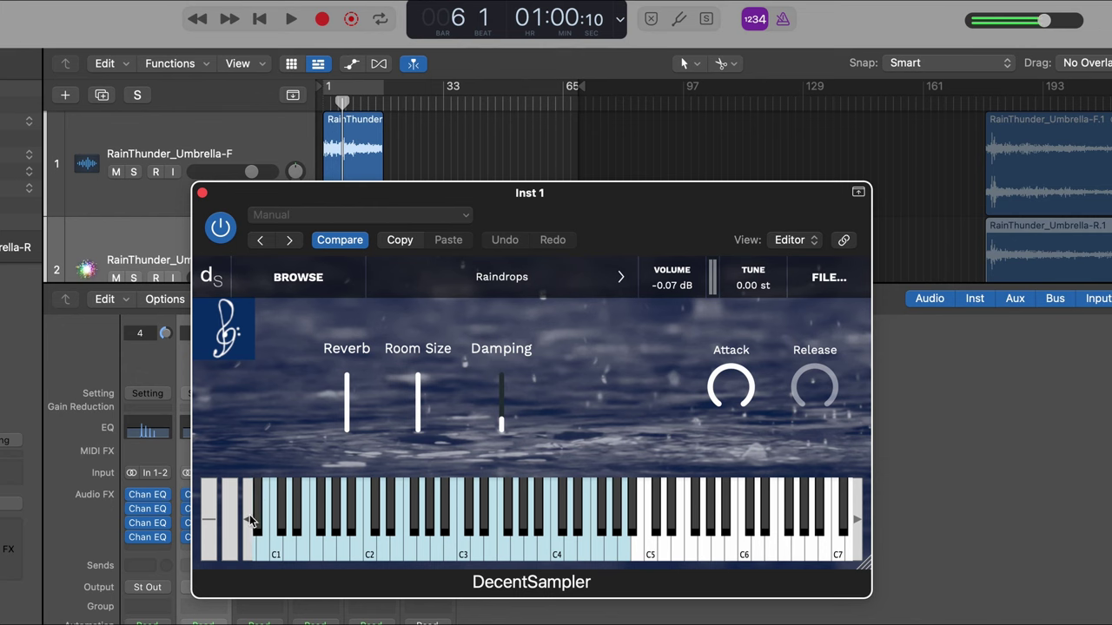
pyautogui.click(248, 515)
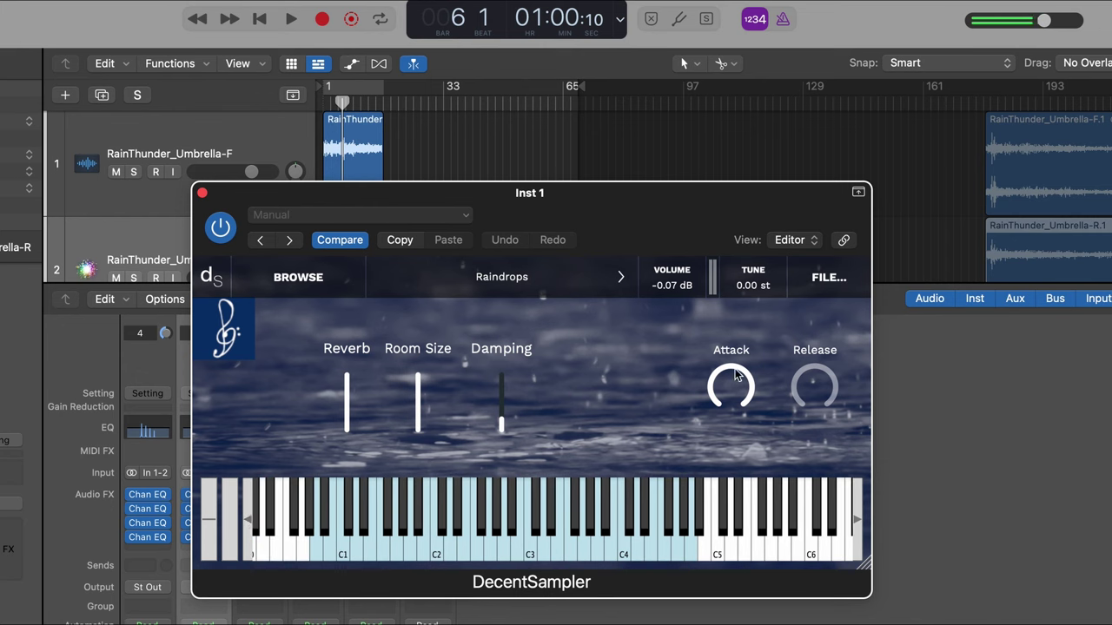
# Set the Raindrops Attack and Release to minimum, and lower Room Size and Reverb to about half
pyautogui.moveTo(741, 386); pyautogui.dragTo(757, 606)
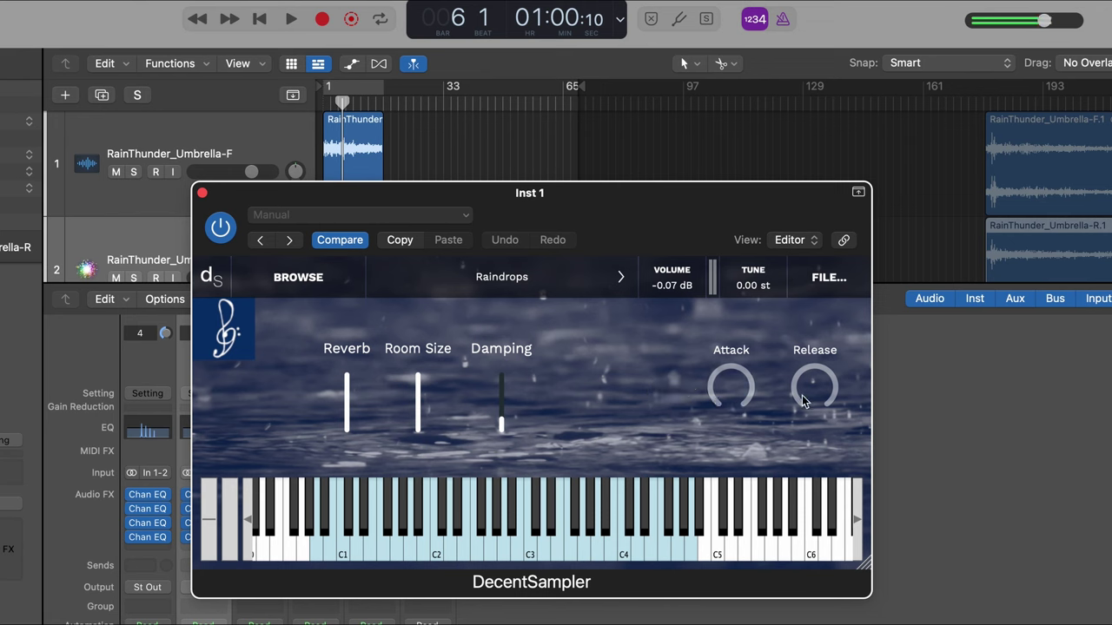
pyautogui.moveTo(797, 406); pyautogui.dragTo(811, 547)
pyautogui.moveTo(421, 376); pyautogui.dragTo(420, 413)
pyautogui.moveTo(339, 385); pyautogui.dragTo(347, 408)
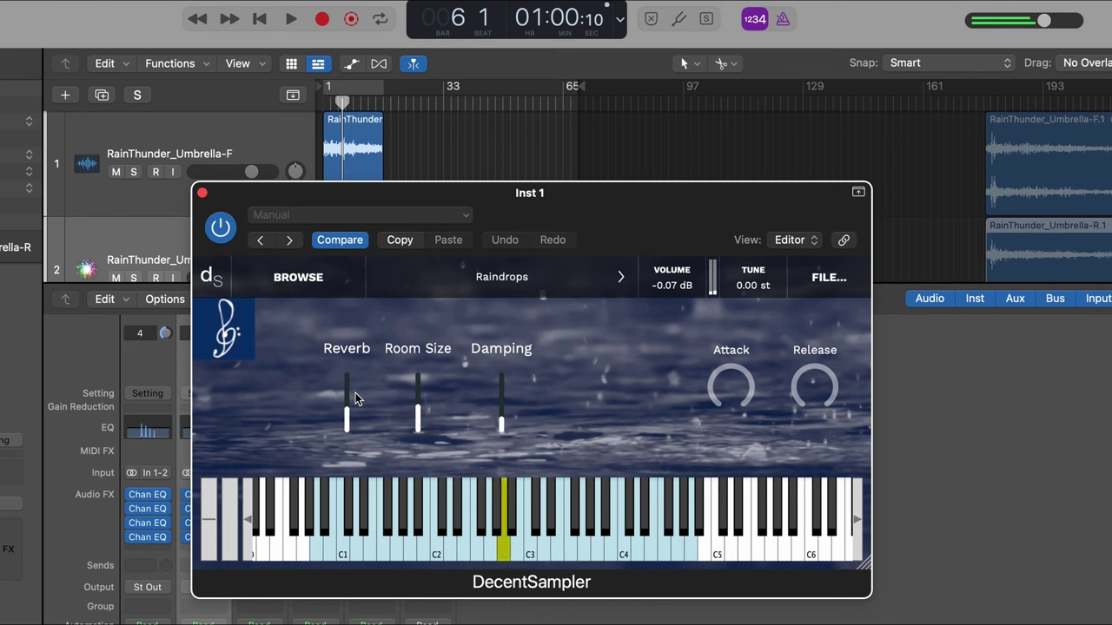
# Raise the Raindrops Reverb and Room Size to their maximum
pyautogui.moveTo(348, 414); pyautogui.dragTo(348, 370)
pyautogui.moveTo(419, 408); pyautogui.dragTo(418, 365)
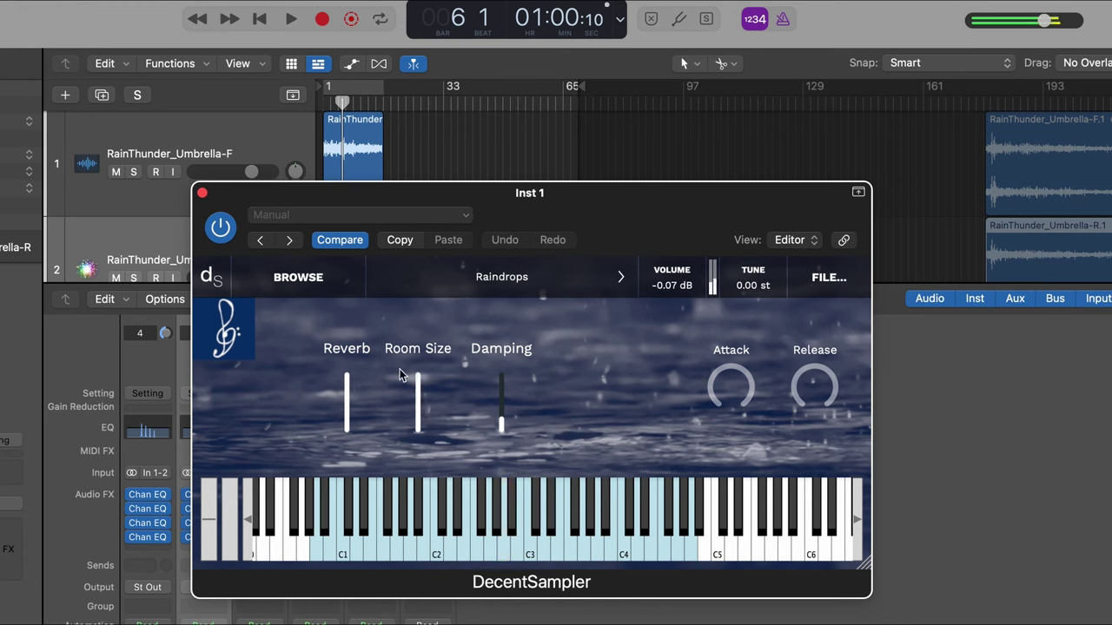
pyautogui.moveTo(348, 382); pyautogui.dragTo(347, 331)
pyautogui.moveTo(416, 375)
pyautogui.mouseDown()
pyautogui.moveTo(416, 436)
pyautogui.moveTo(417, 369)
pyautogui.mouseUp()
# Raise the Raindrops Attack and Release to maximum, playing a test note after each change
pyautogui.moveTo(730, 397); pyautogui.dragTo(731, 348)
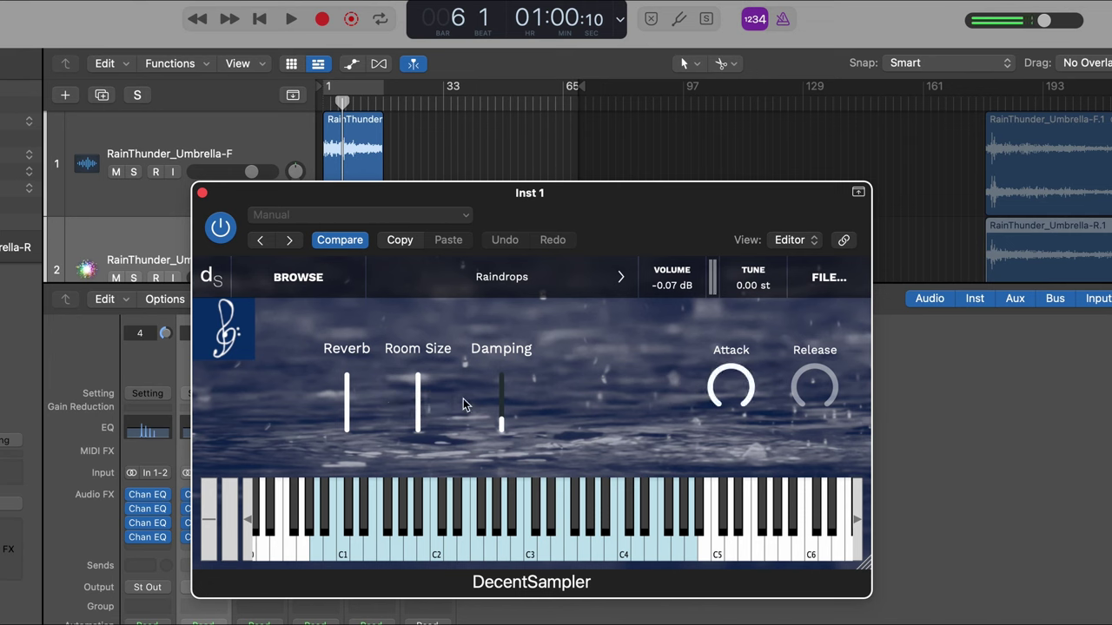
pyautogui.press('a')
pyautogui.moveTo(805, 403); pyautogui.dragTo(789, 108)
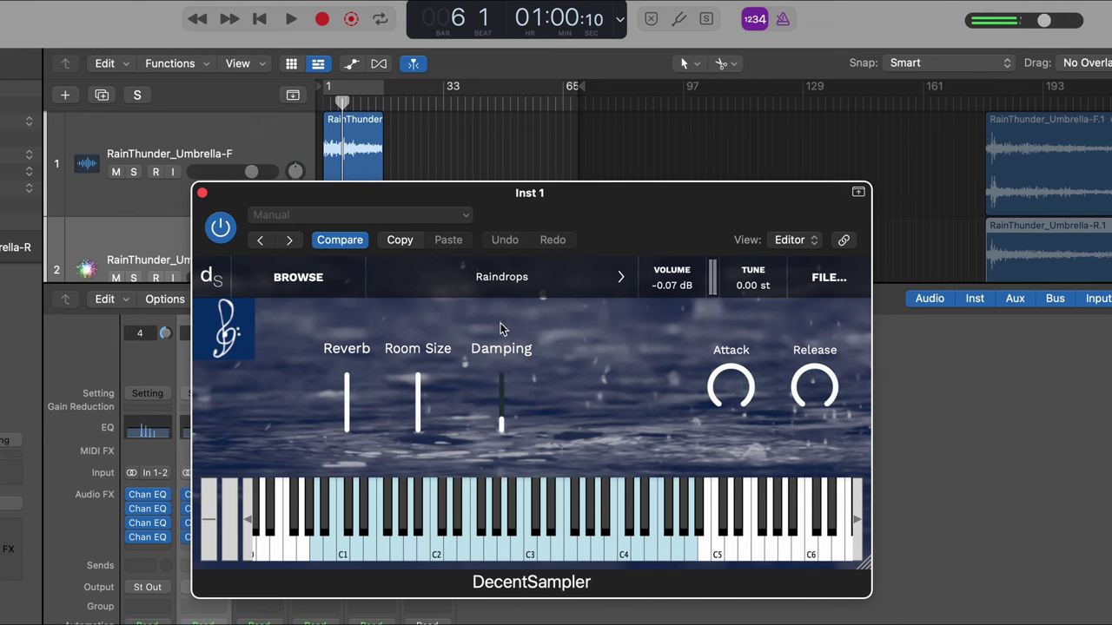
pyautogui.press('f')
# Reduce the Raindrops Attack, Release and Room Size to about half
pyautogui.moveTo(728, 387); pyautogui.dragTo(726, 469)
pyautogui.moveTo(824, 384); pyautogui.dragTo(808, 513)
pyautogui.moveTo(417, 376); pyautogui.dragTo(416, 403)
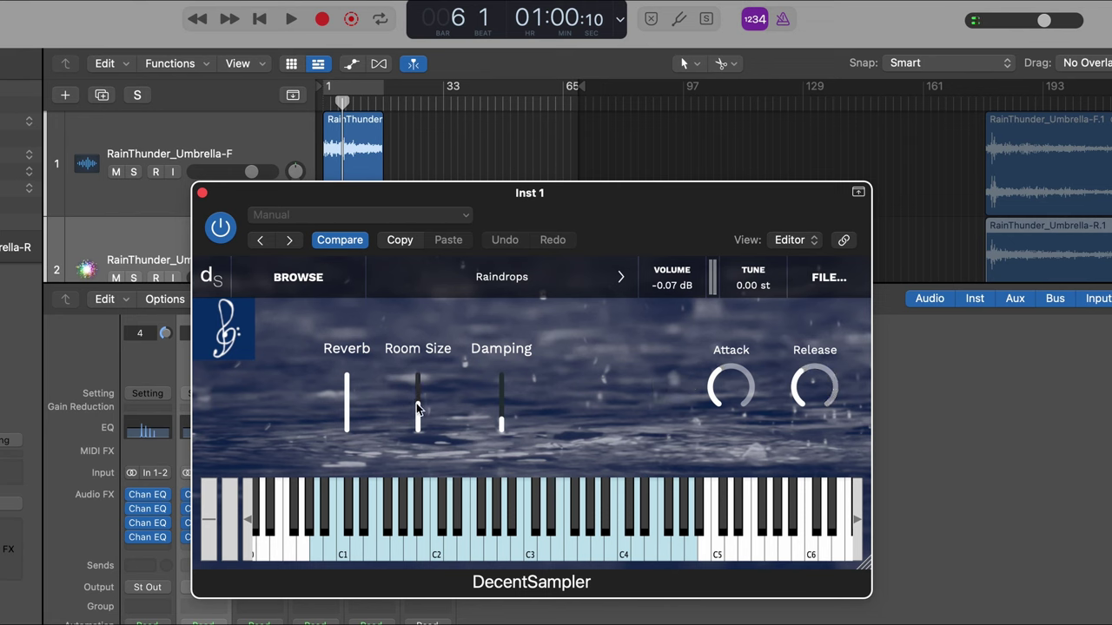